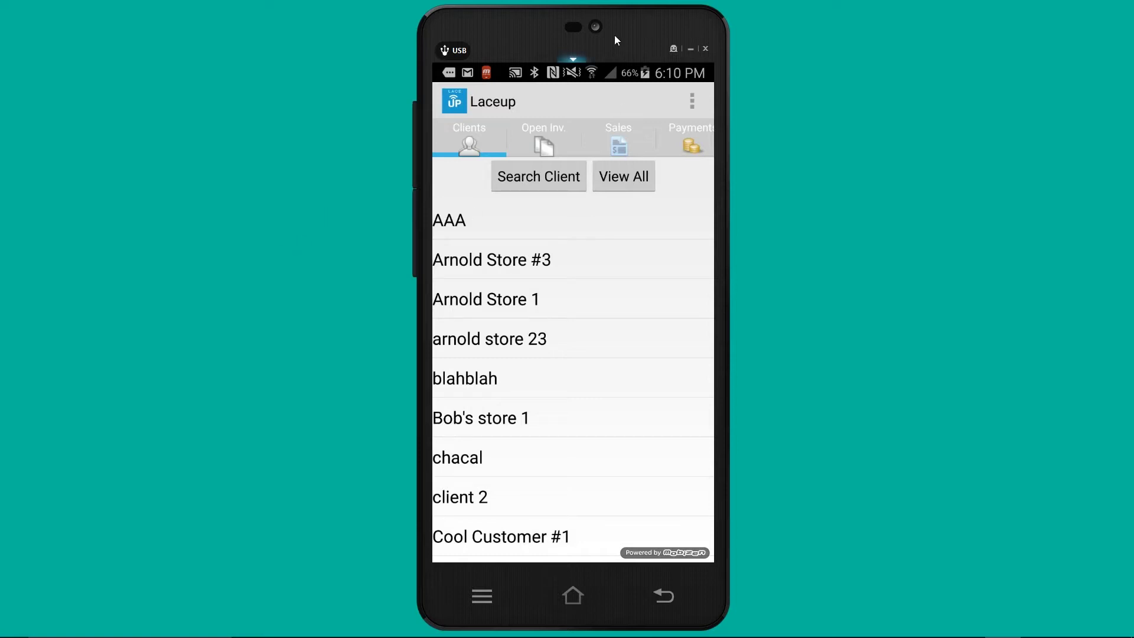
Download the latest server data and dismiss the download-time Info message.
drag(602, 36, 654, 30)
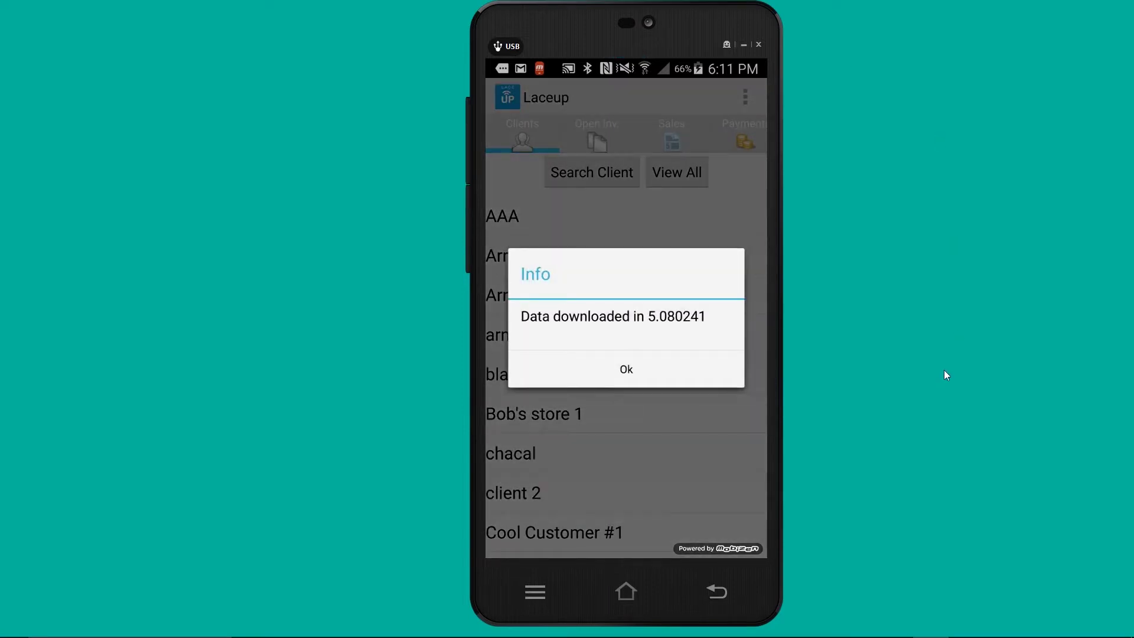
click(693, 385)
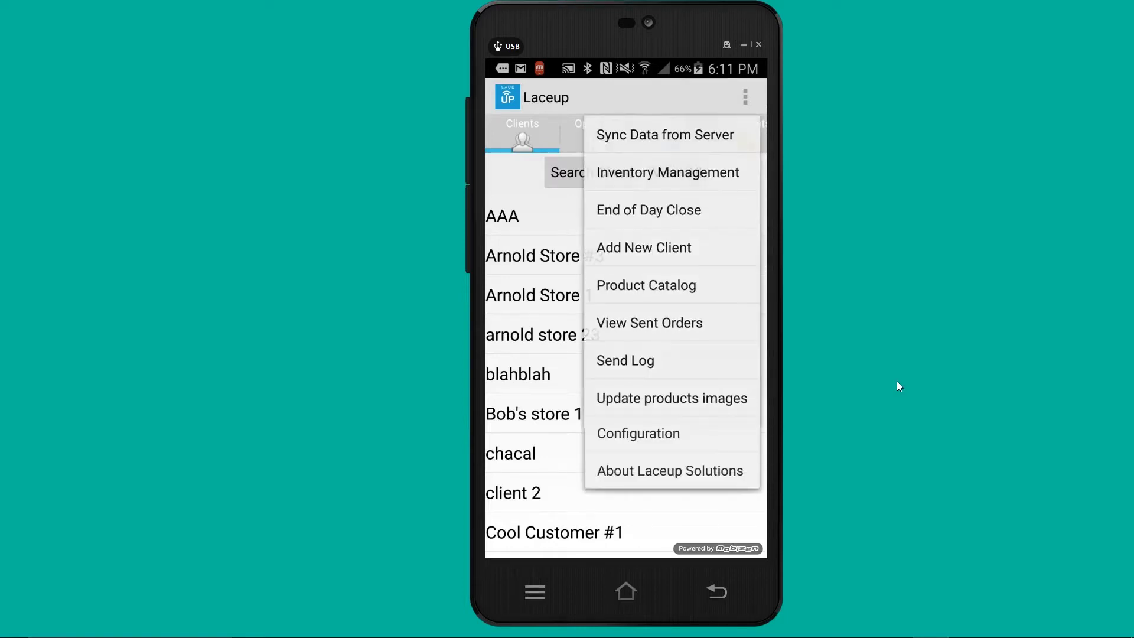
Start an Inventory Management Transfer On, submitting the empty password to reach the product list.
click(721, 185)
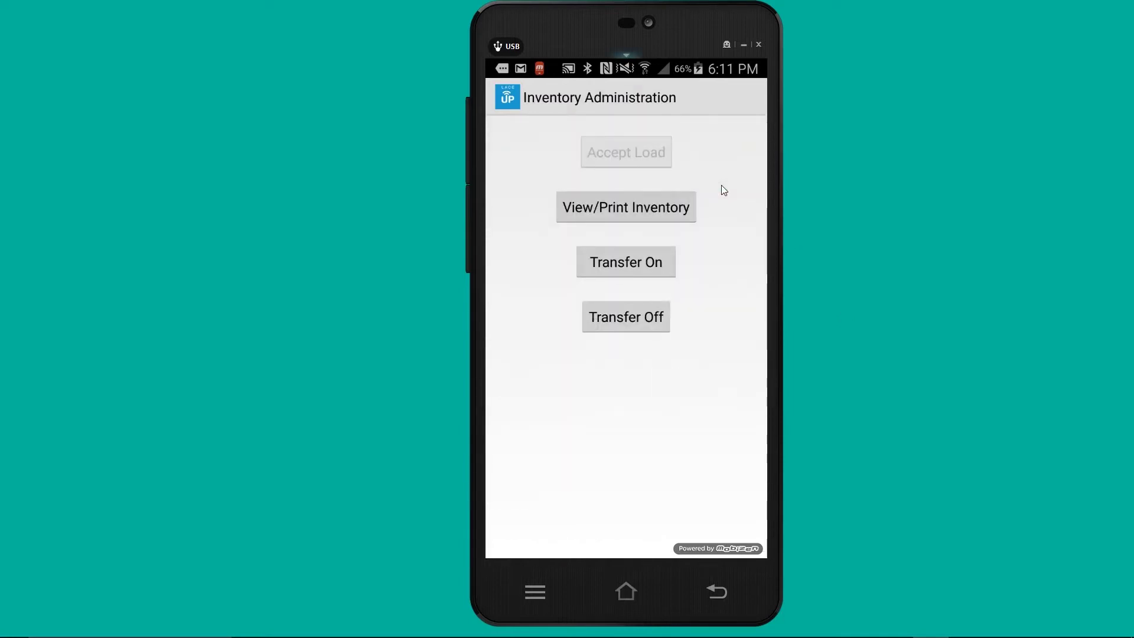
click(614, 267)
key(Return)
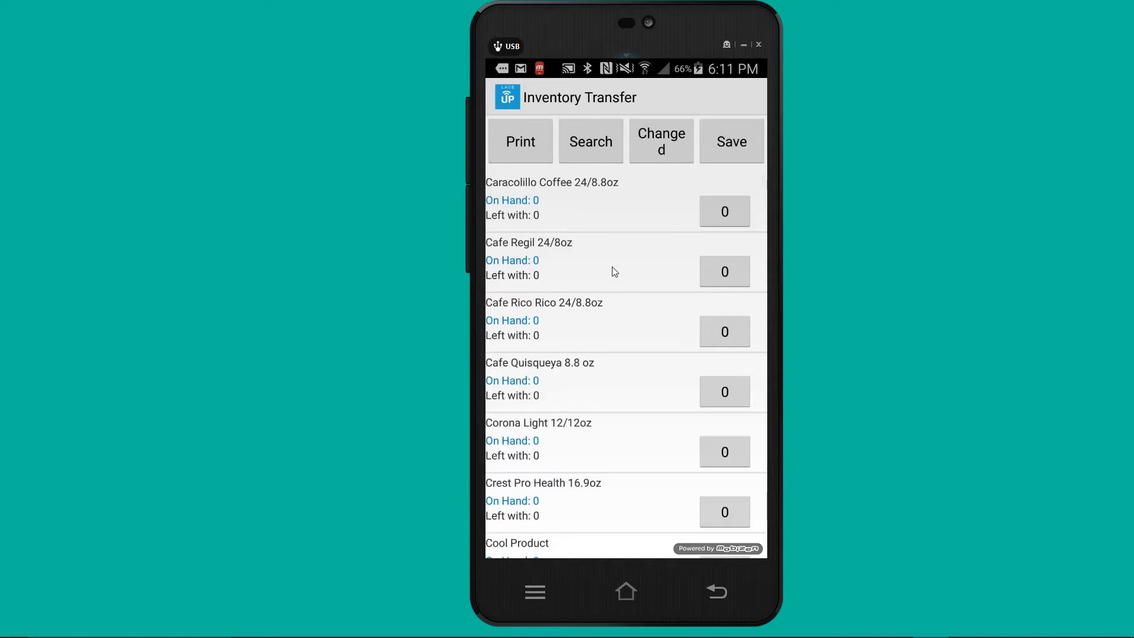
scroll(611, 266, down, 3)
scroll(612, 267, up, 3)
Enter transfer quantities of 10 for Caracolillo Coffee and Cafe Regil.
click(614, 269)
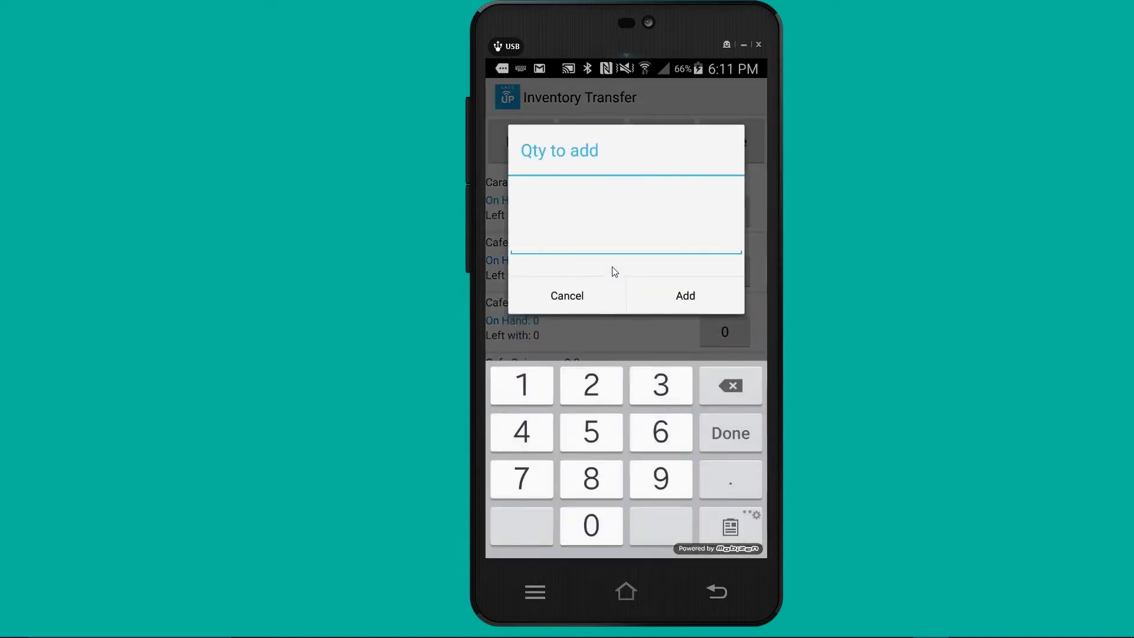
text(10)
key(Return)
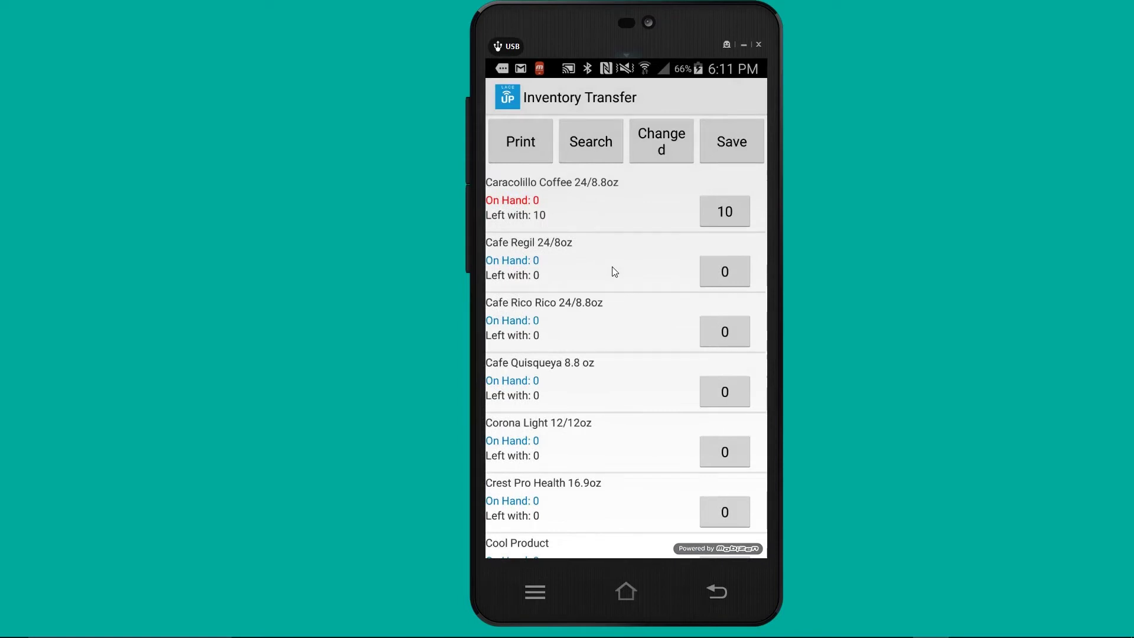
click(614, 271)
text(1)
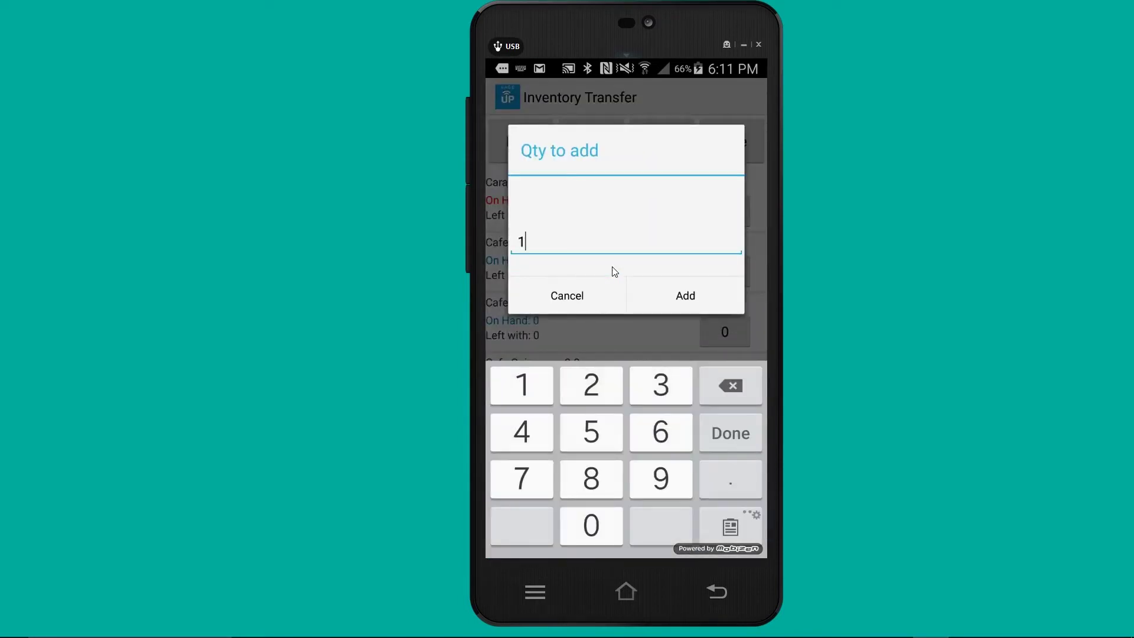
text(0)
key(Return)
Enter 10 each for Cafe Rico Rico, Cafe Quisqueya and Crest Pro Health.
click(612, 267)
text(10)
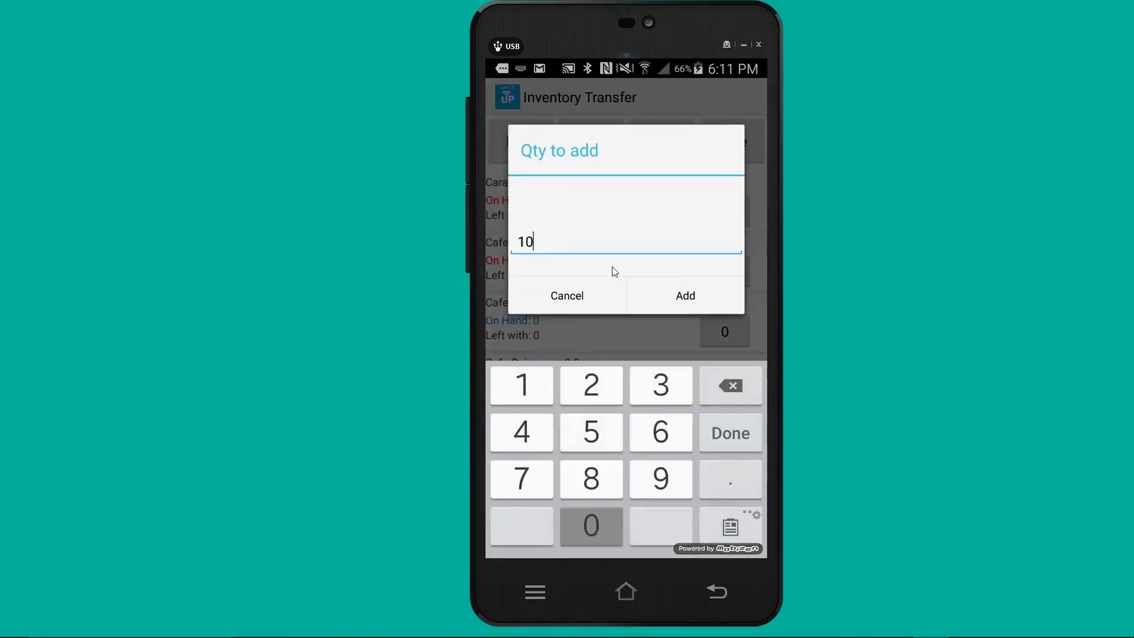
key(Return)
click(612, 267)
text(10)
key(Return)
scroll(611, 267, down, 2)
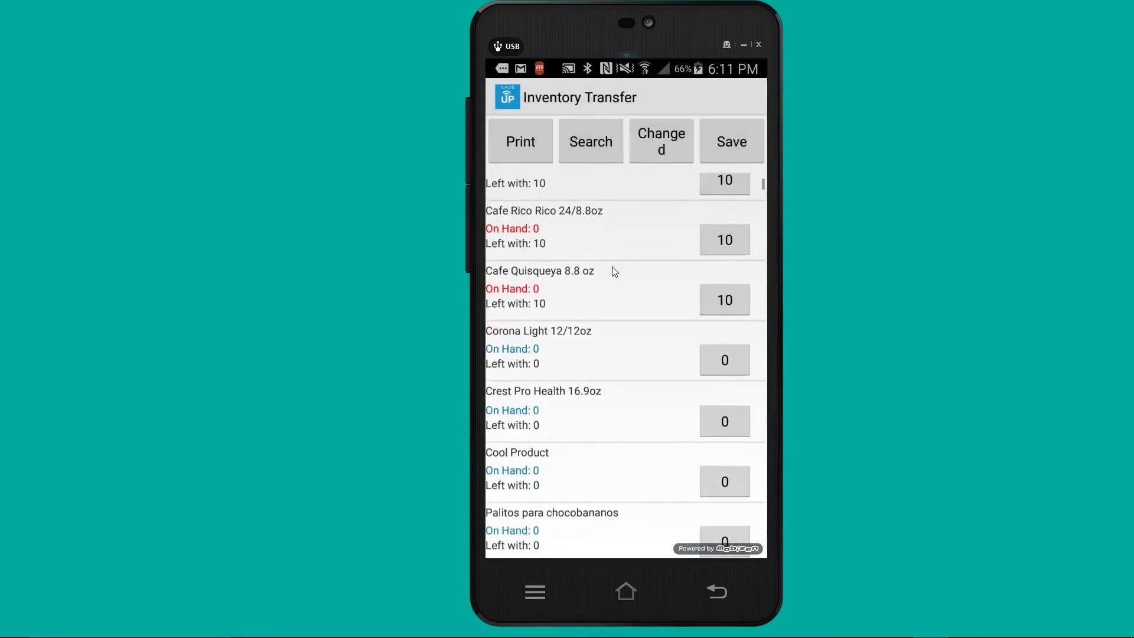
click(611, 267)
text(10)
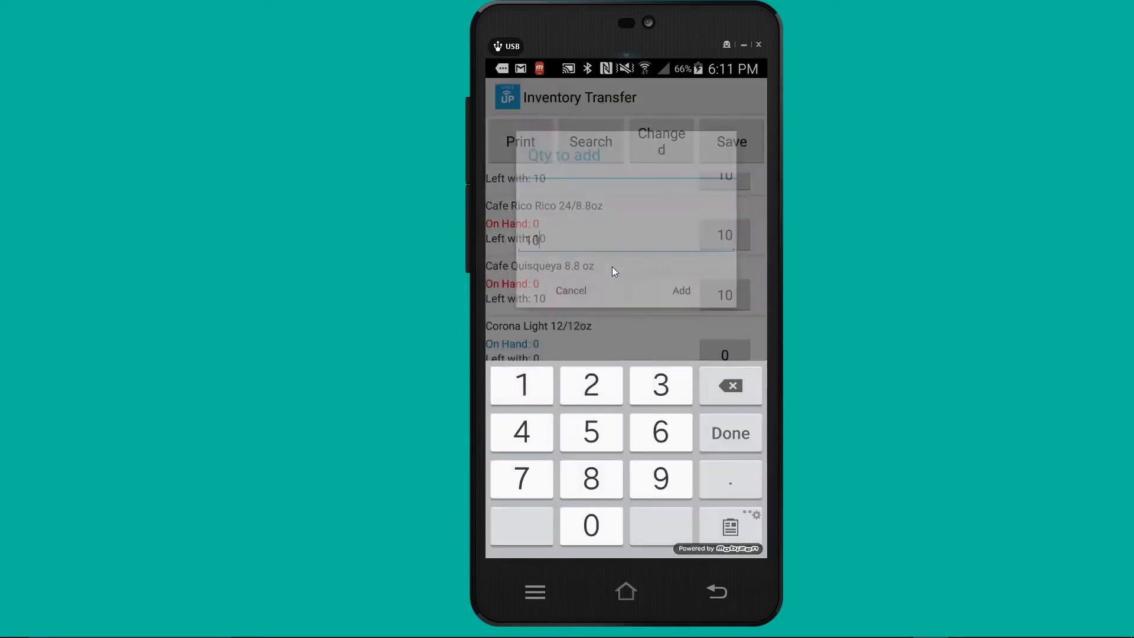
key(Return)
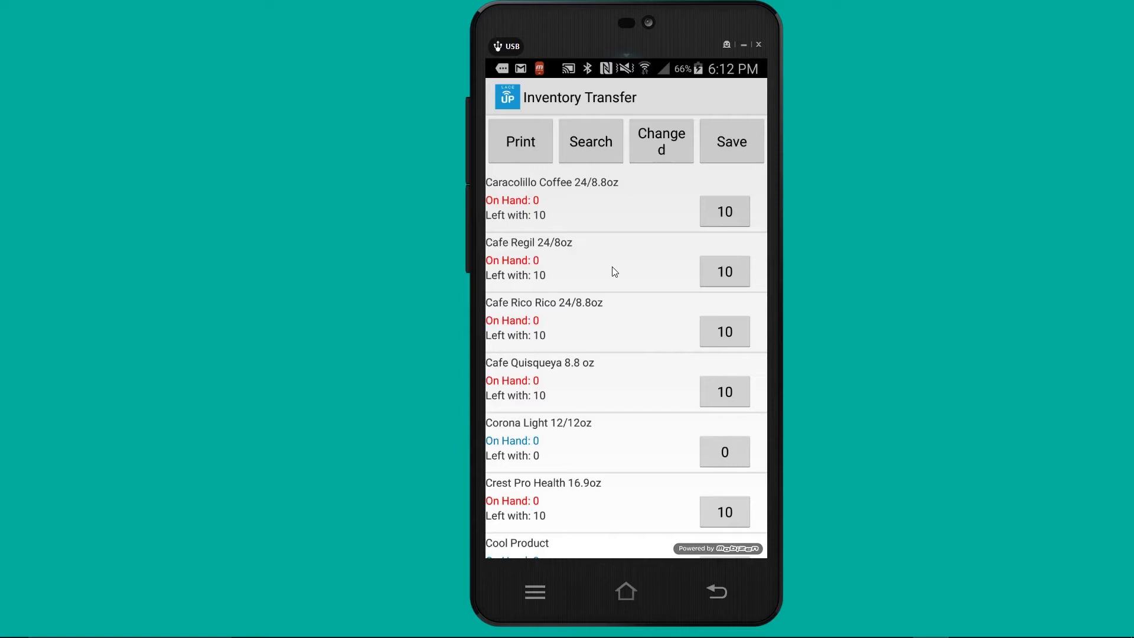
Save the transfer as final and print its report with 1 copy.
click(732, 142)
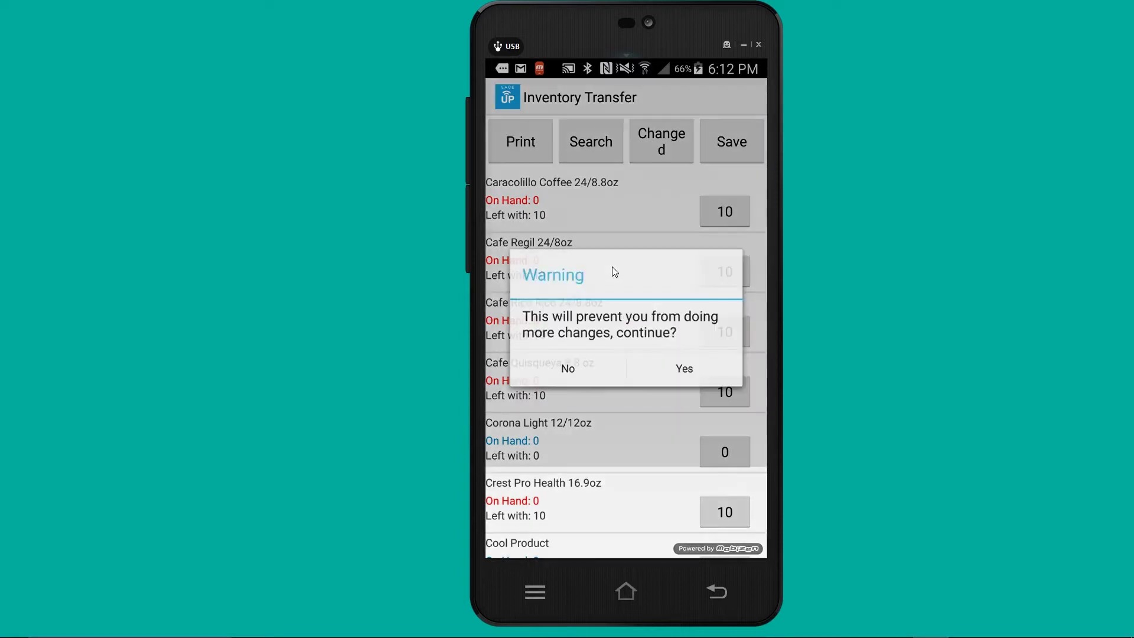
click(685, 368)
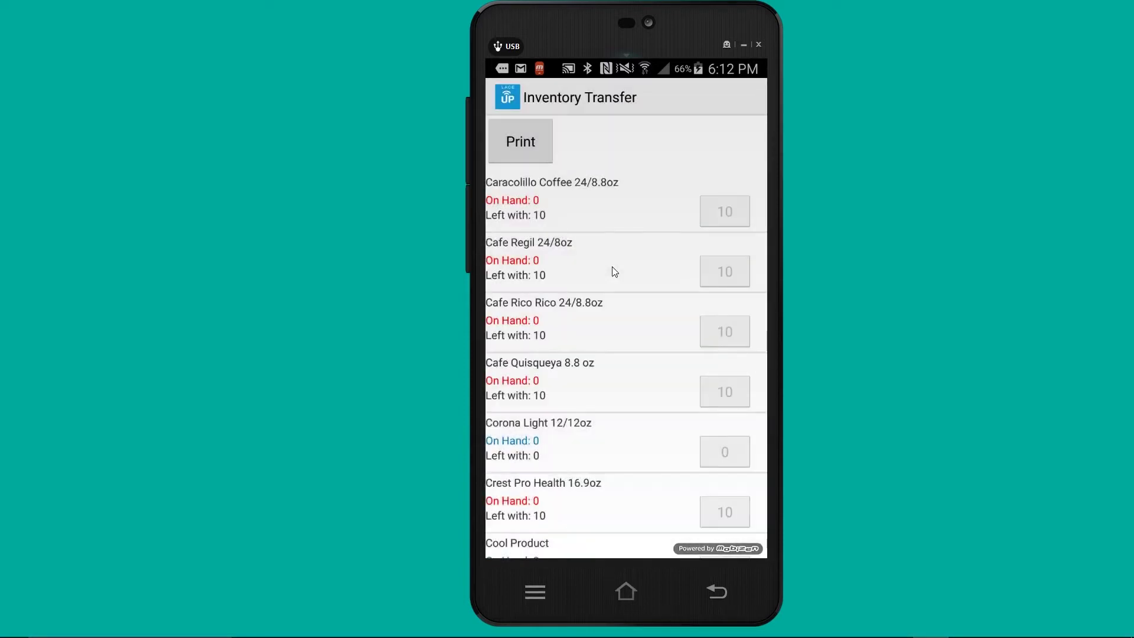
key(Escape)
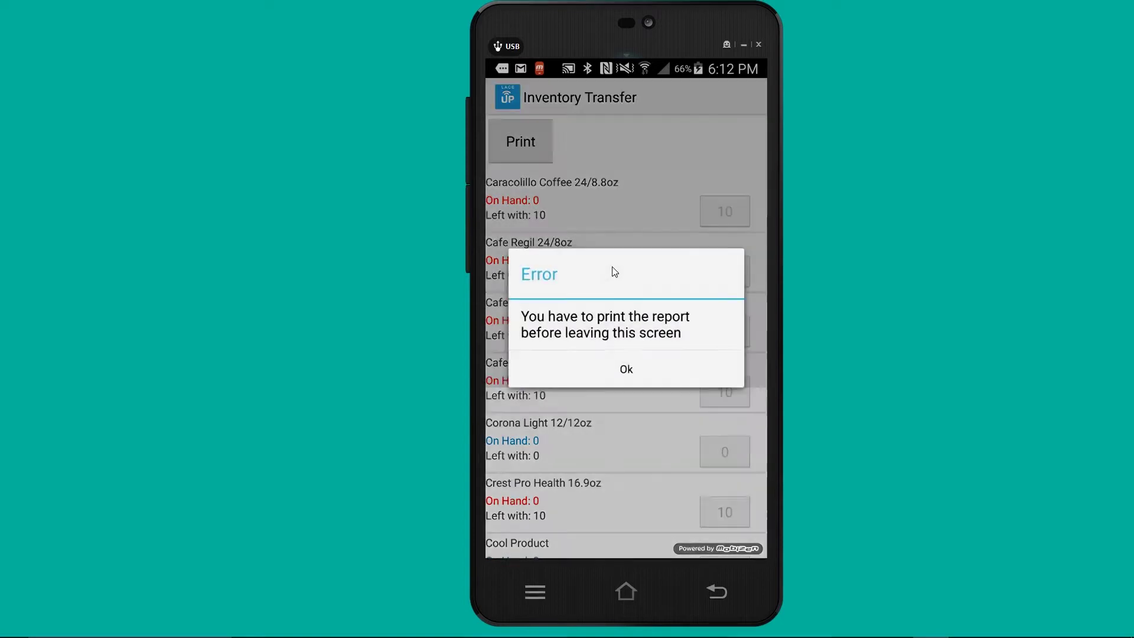
key(Return)
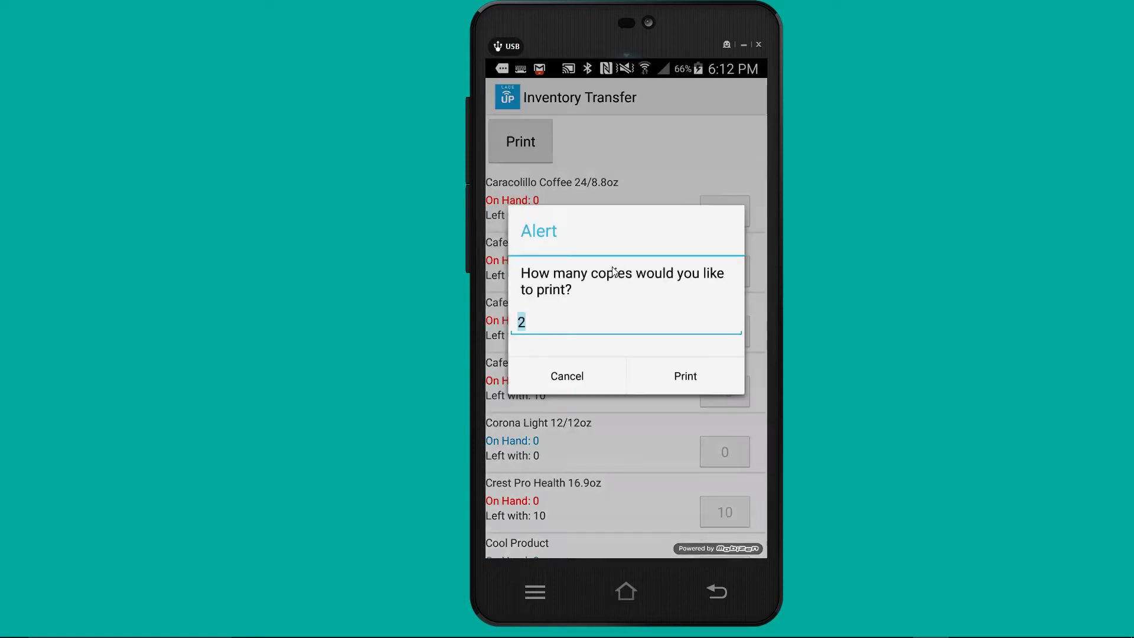
text(1)
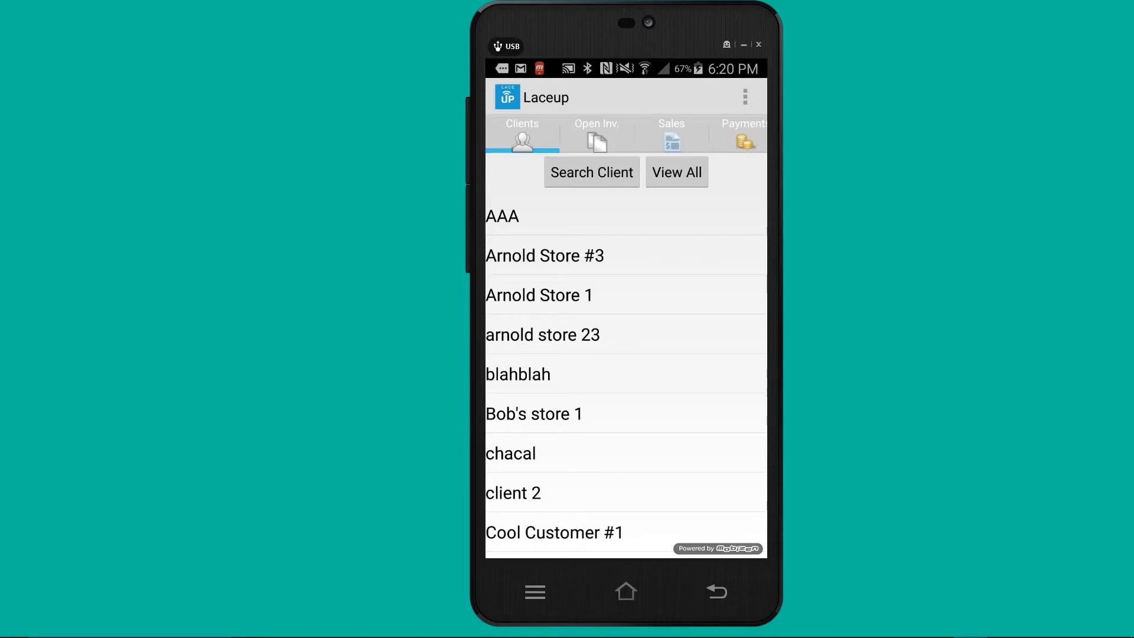
scroll(626, 372, down, 3)
scroll(626, 372, up, 3)
click(543, 334)
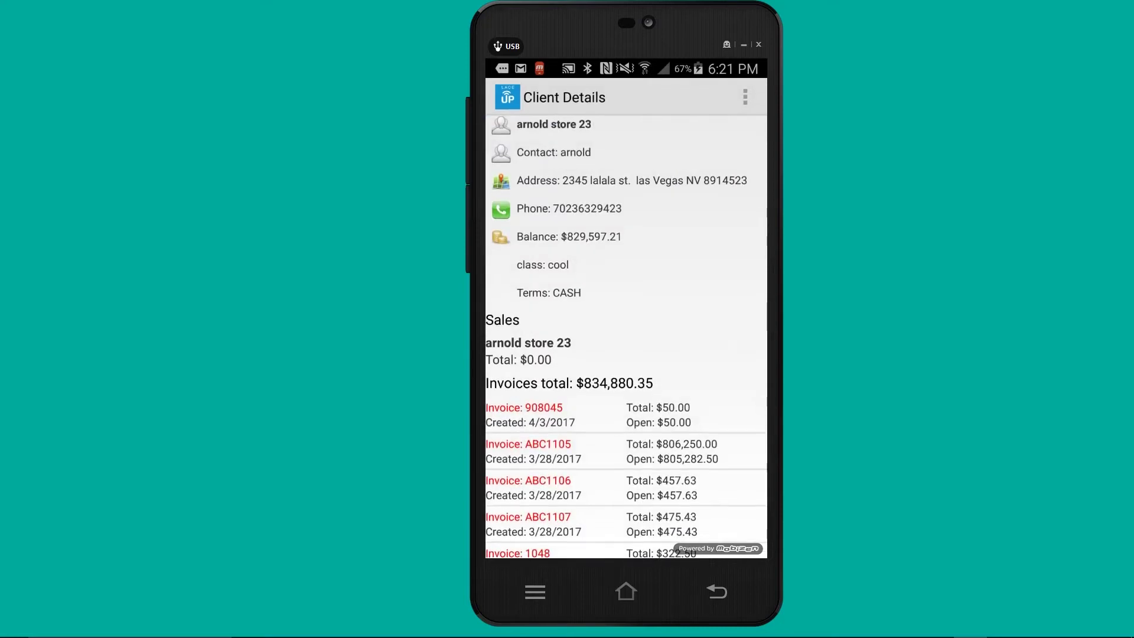
Clock in at arnold store 23 and confirm the visit.
click(745, 97)
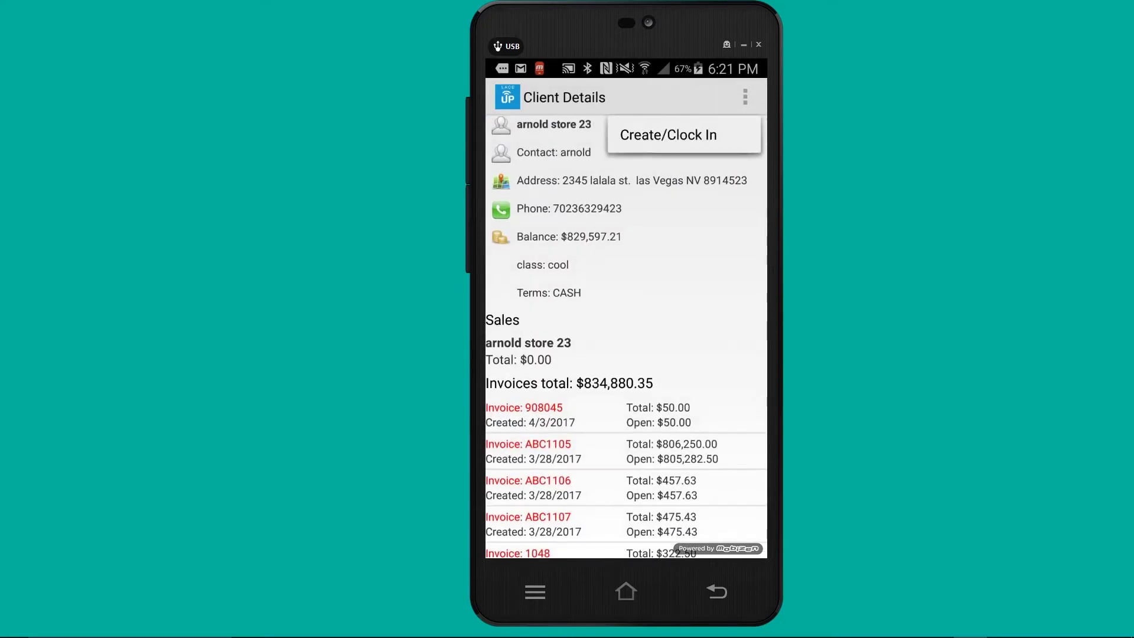
click(668, 135)
click(683, 384)
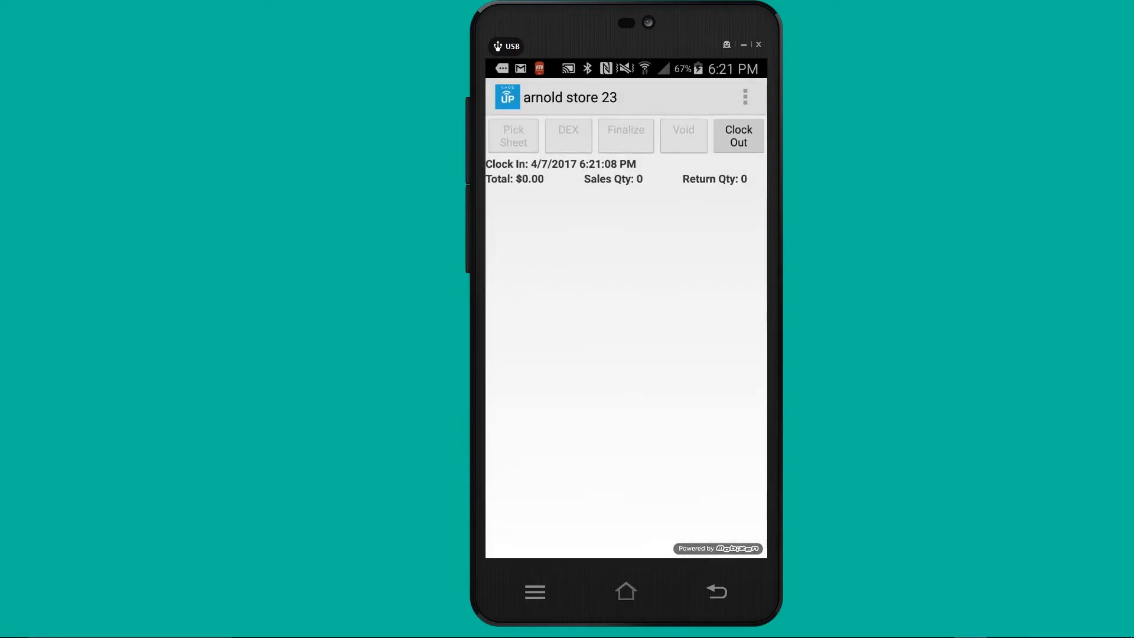
Start a new Sales Invoice for arnold store 23.
click(744, 97)
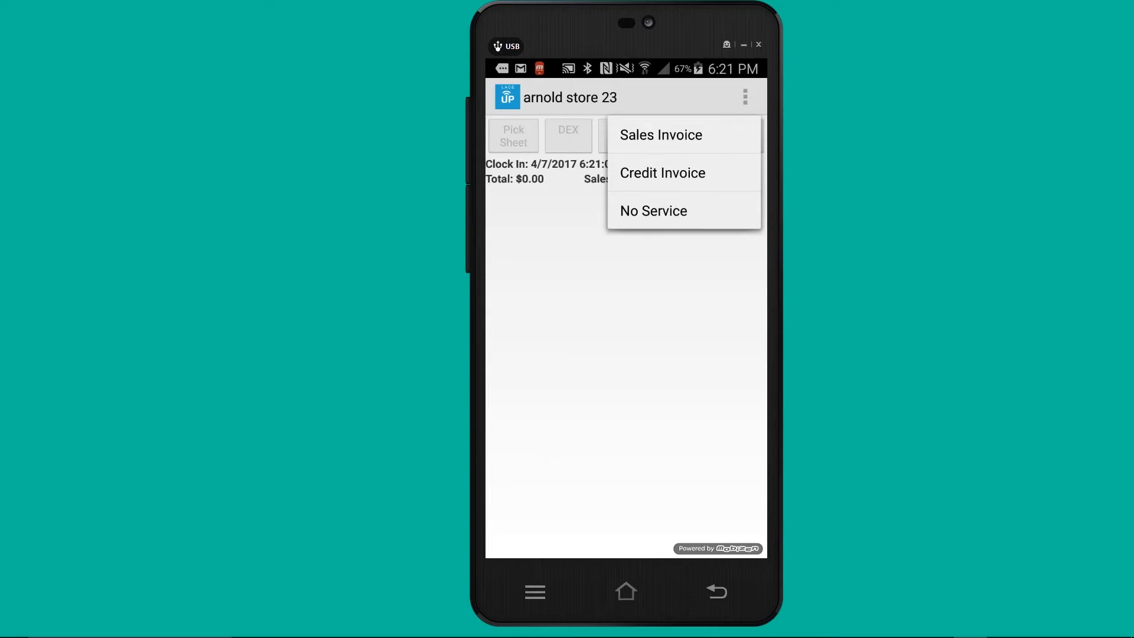
click(661, 135)
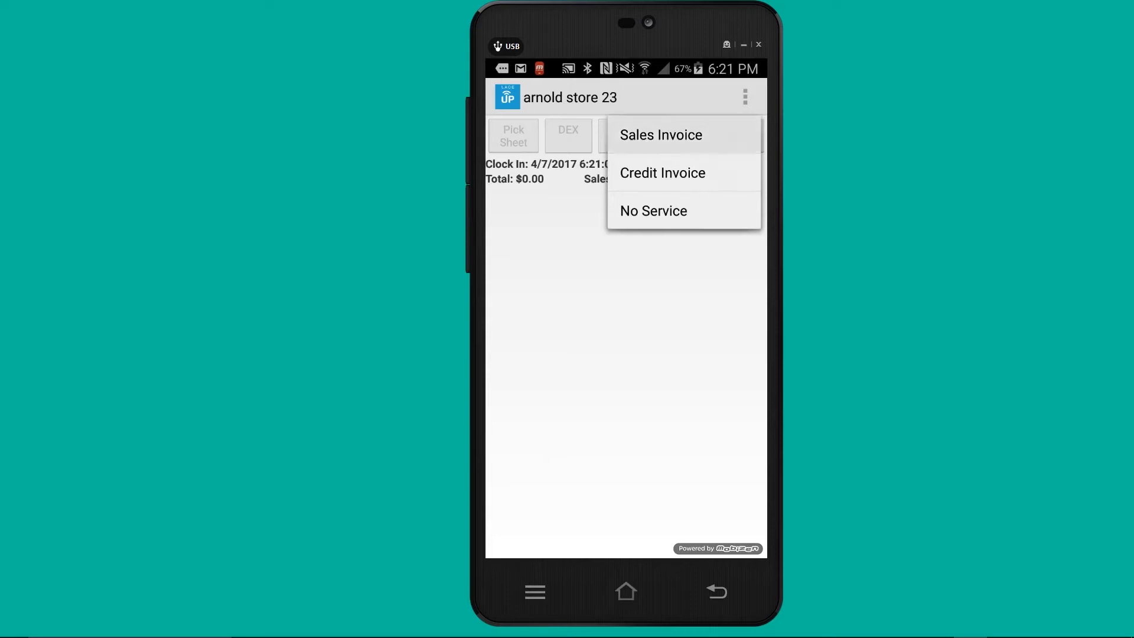
scroll(626, 383, down, 2)
scroll(626, 382, down, 1)
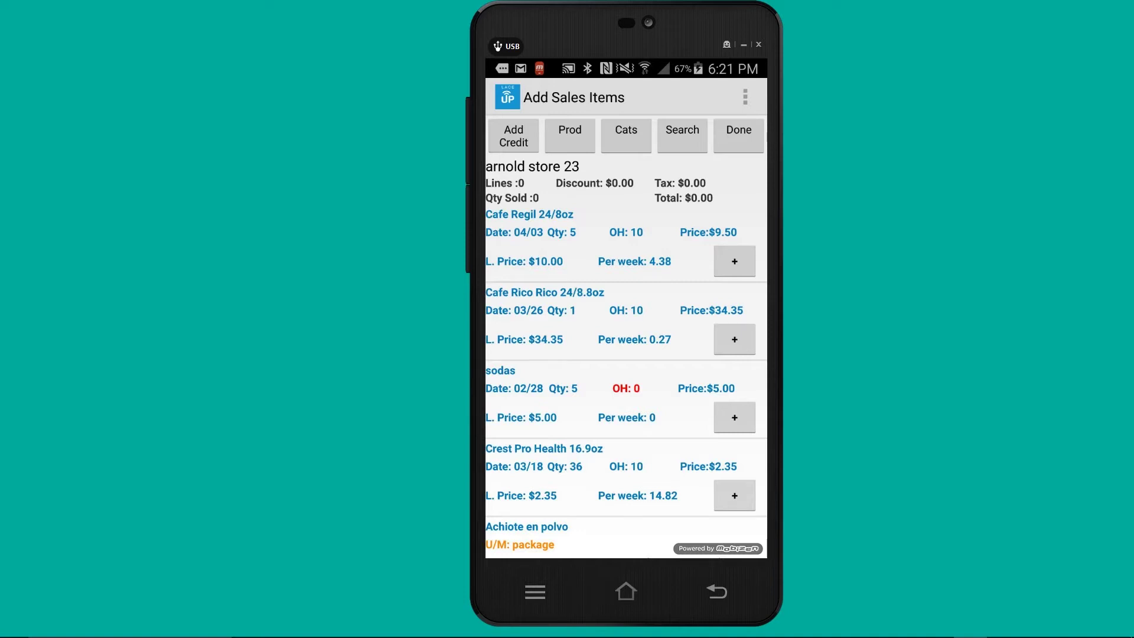
Add quantity 5 of Cafe Regil 24/8oz and 3 of Cafe Rico Rico 24/8.8oz.
click(734, 261)
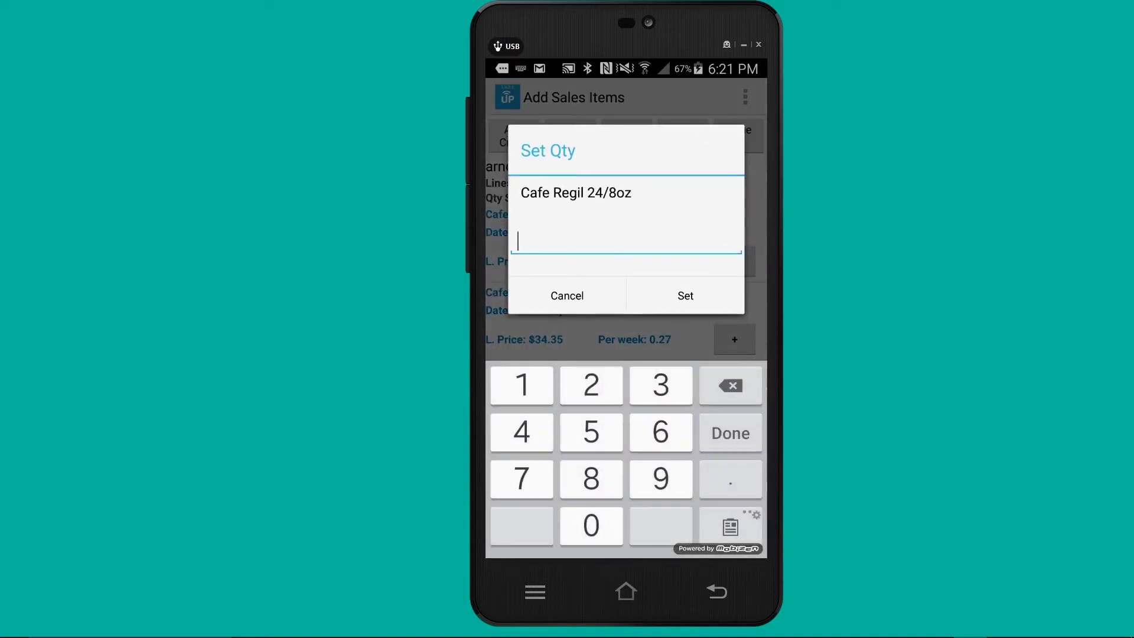
text(5)
click(685, 296)
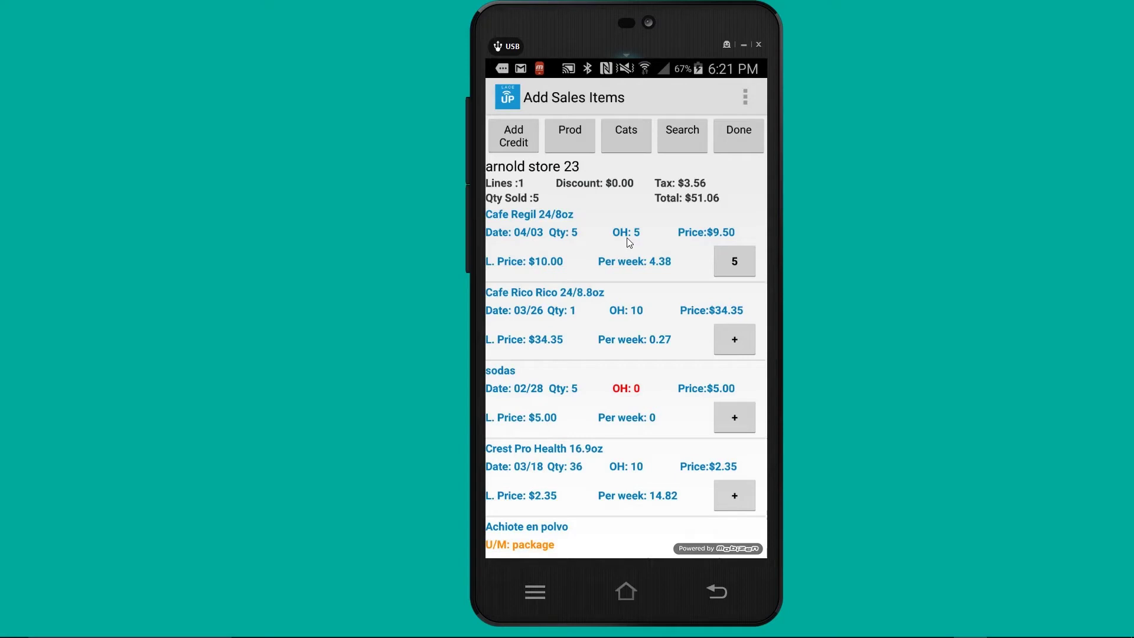
click(633, 338)
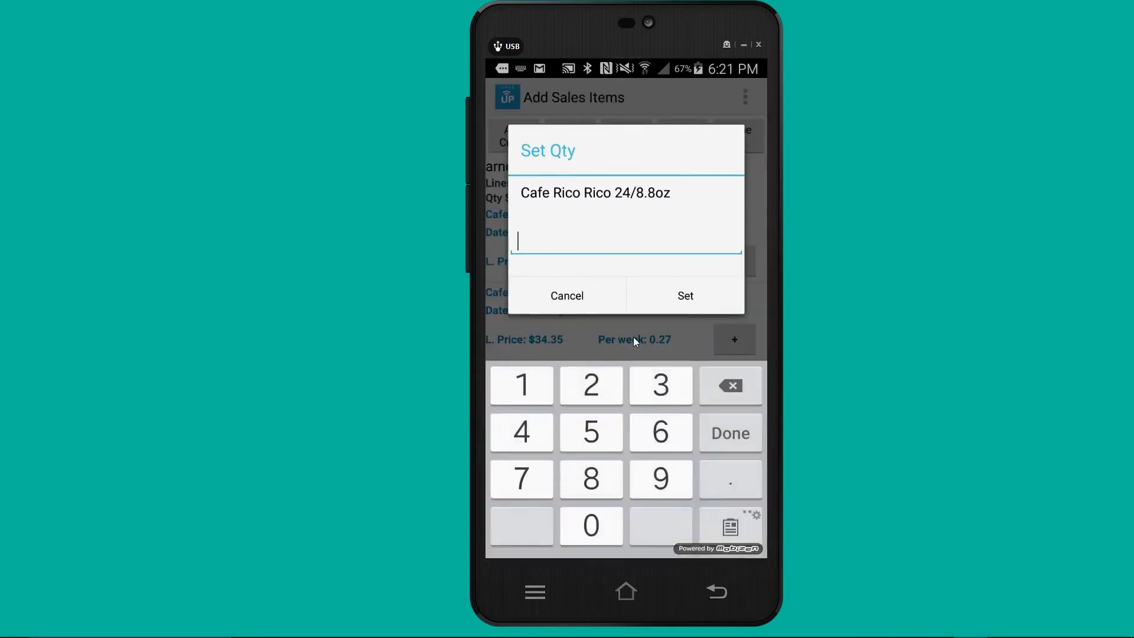
text(3)
key(Return)
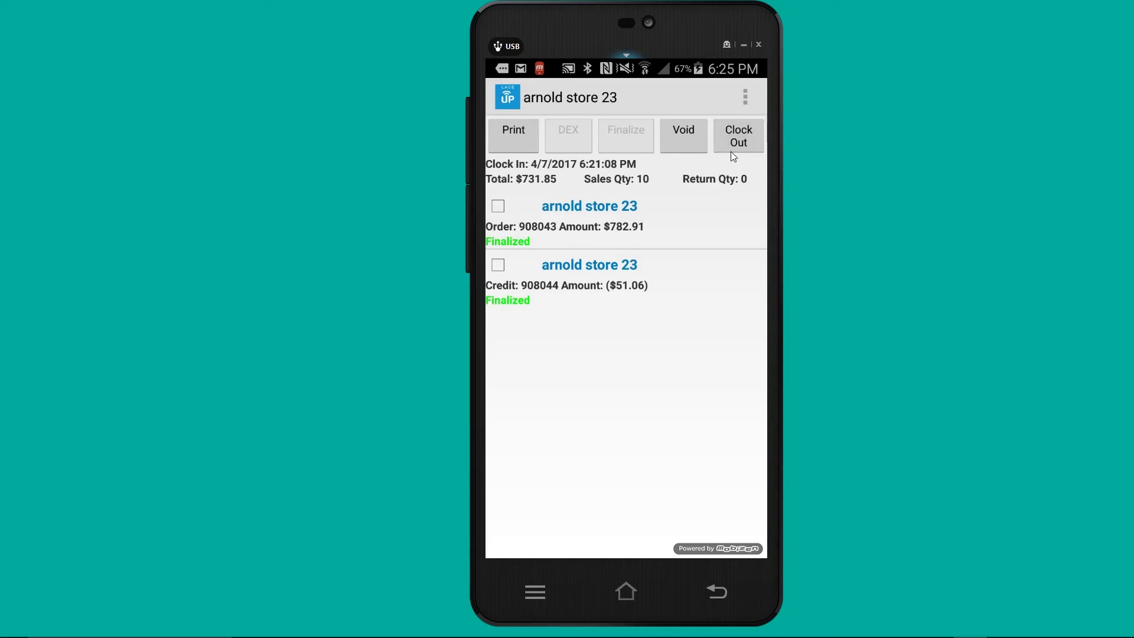
Clock out of the arnold store 23 visit, confirming the warning.
click(731, 150)
key(Return)
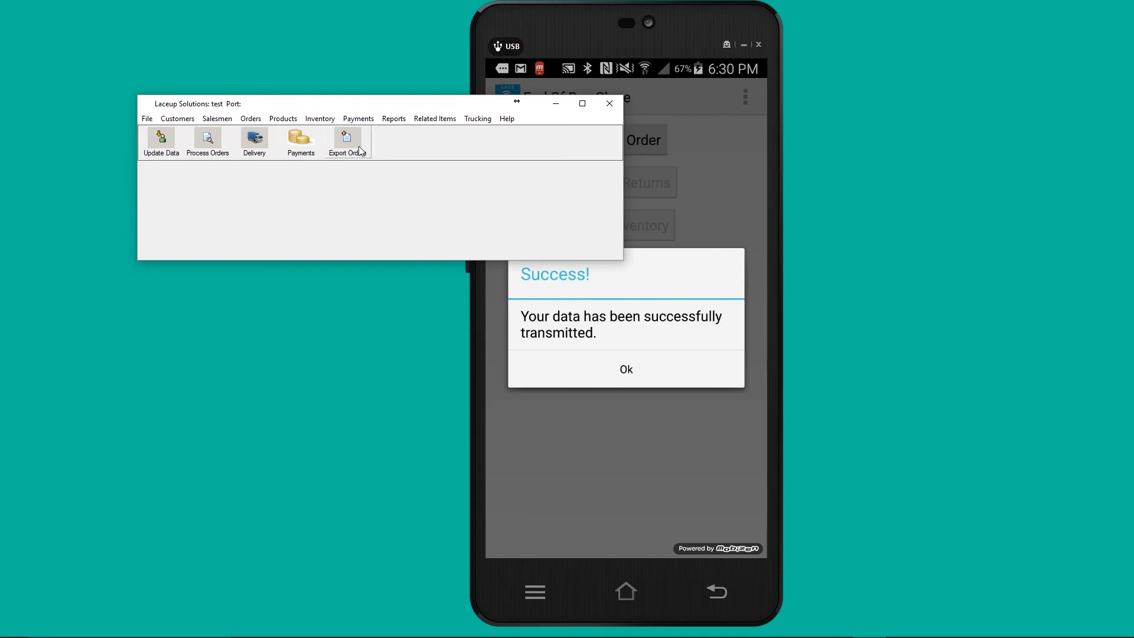
Export invoice 908043 ($782.91) and credit 908044 ($51.06) from Export Orders.
click(119, 203)
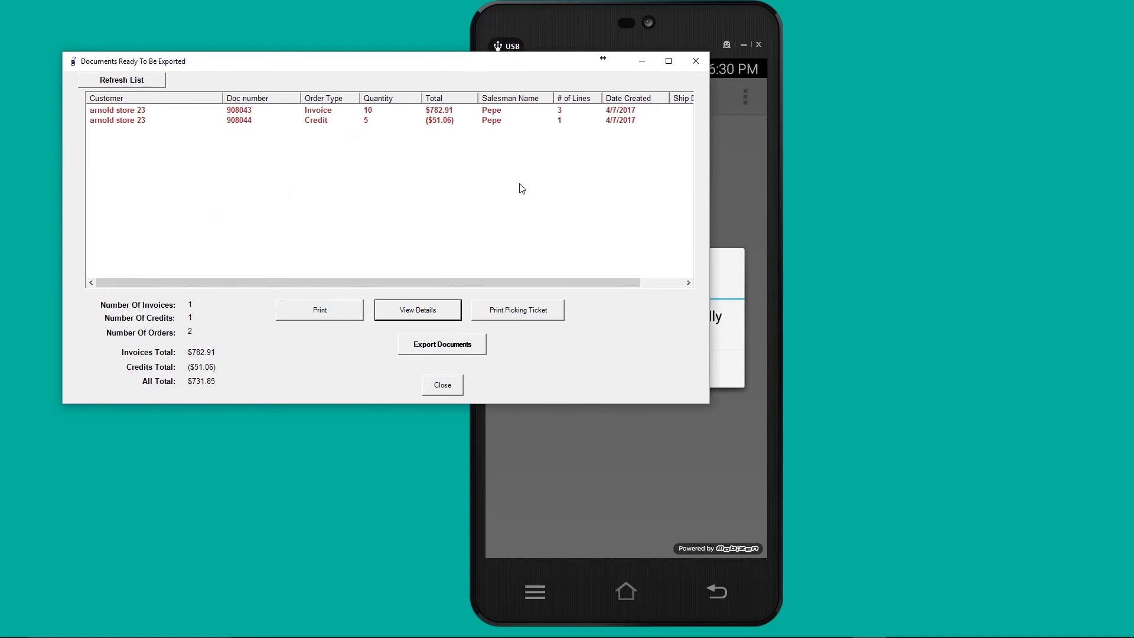
drag(519, 171, 435, 131)
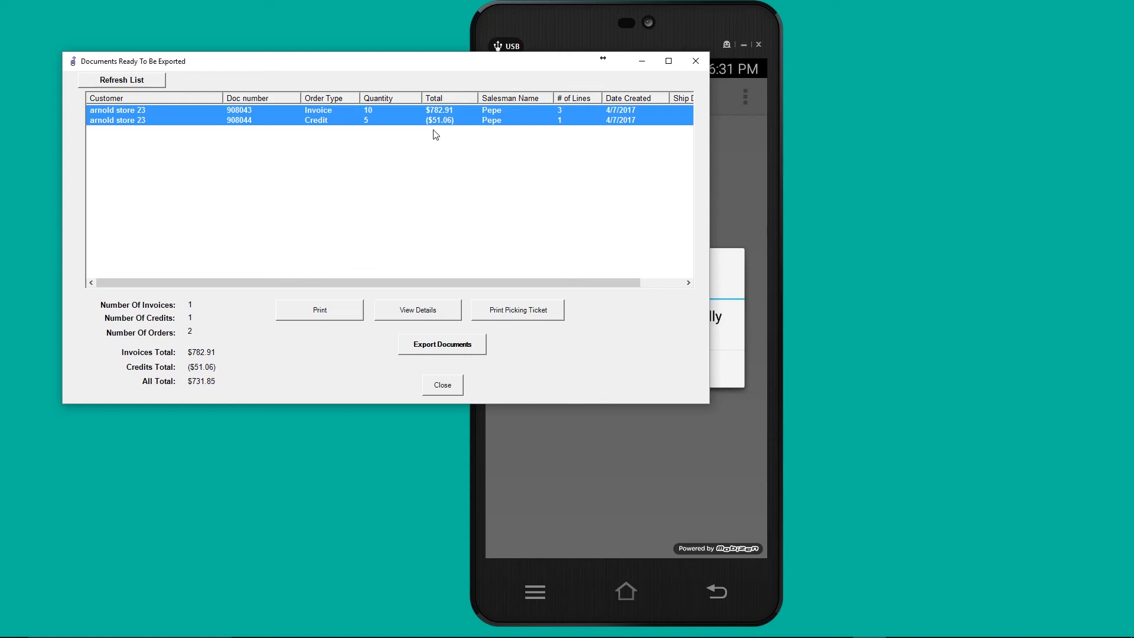
click(474, 347)
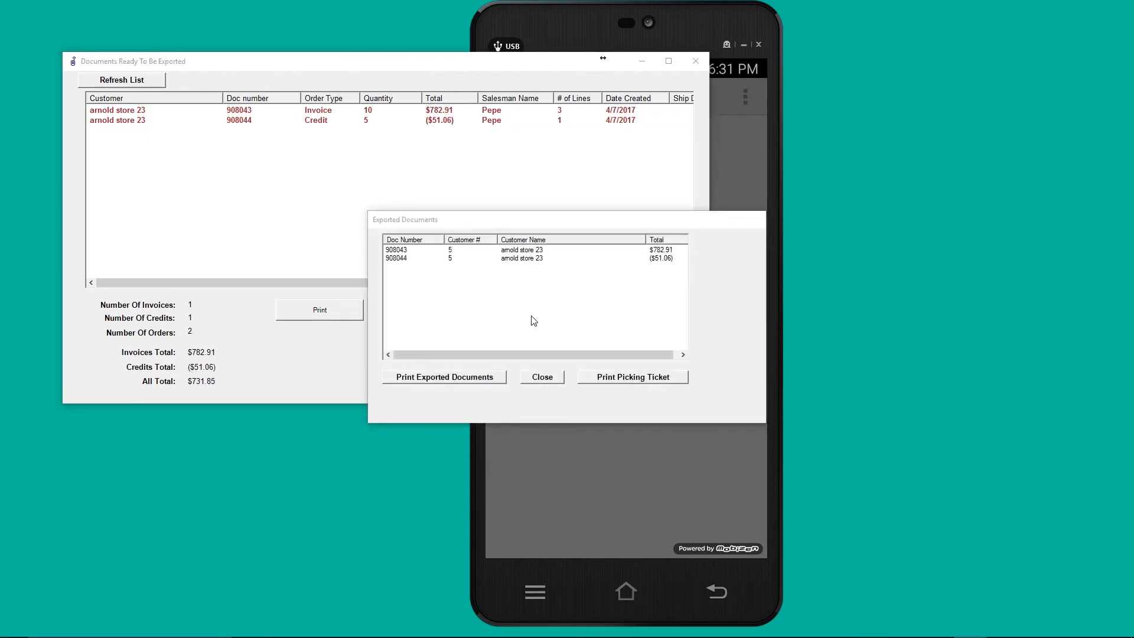
click(492, 306)
drag(492, 306, 388, 264)
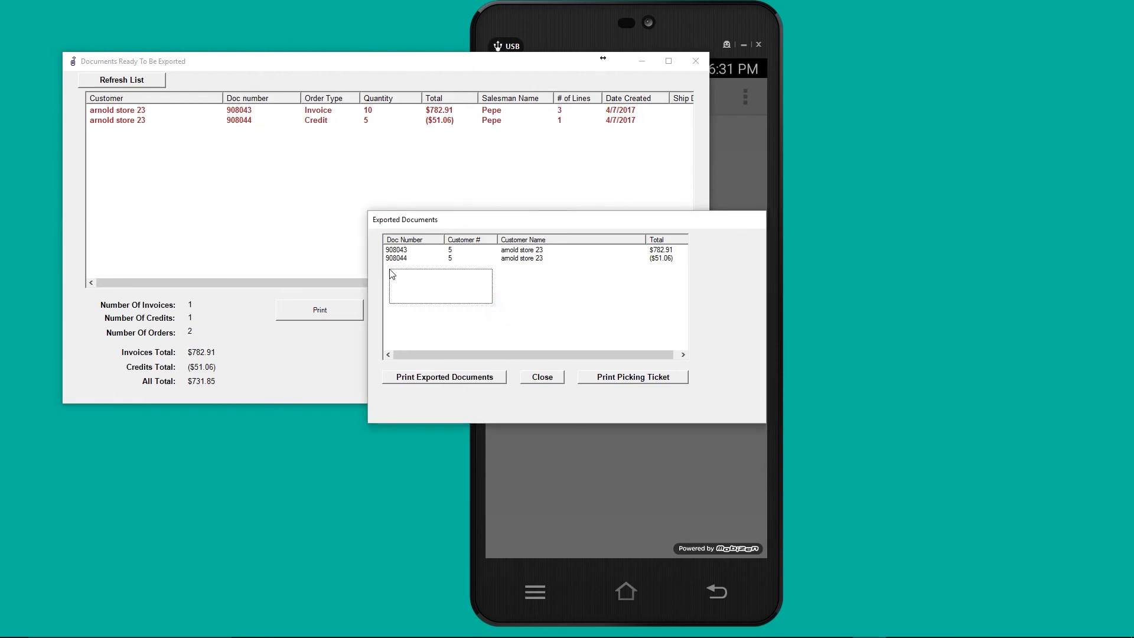